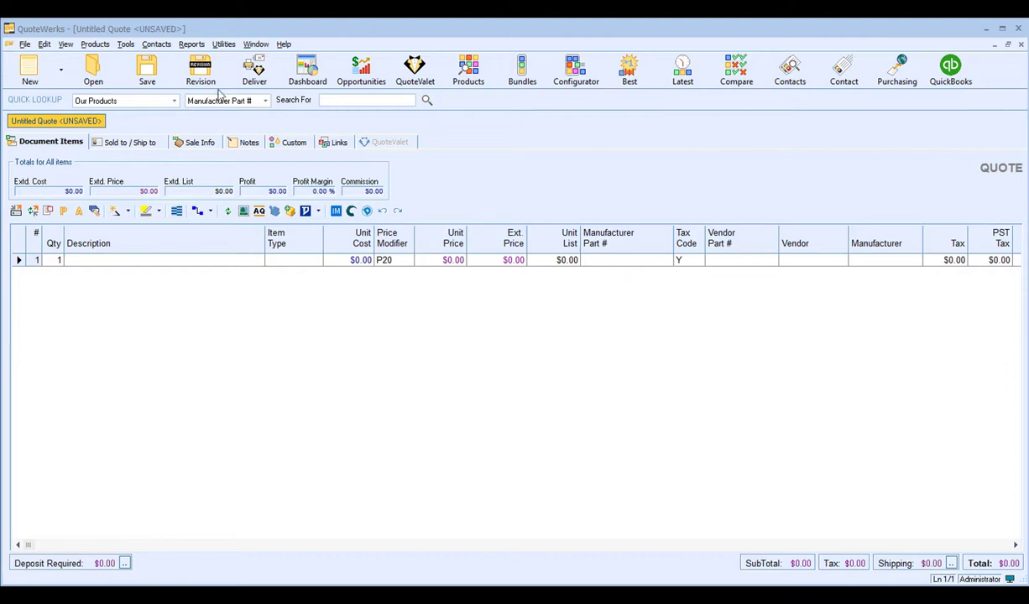
Open the HubSpot CRM contact manager setup and manage HubSpot access for the Administrator user
{"action": "left_click", "coordinate": [156, 45]}
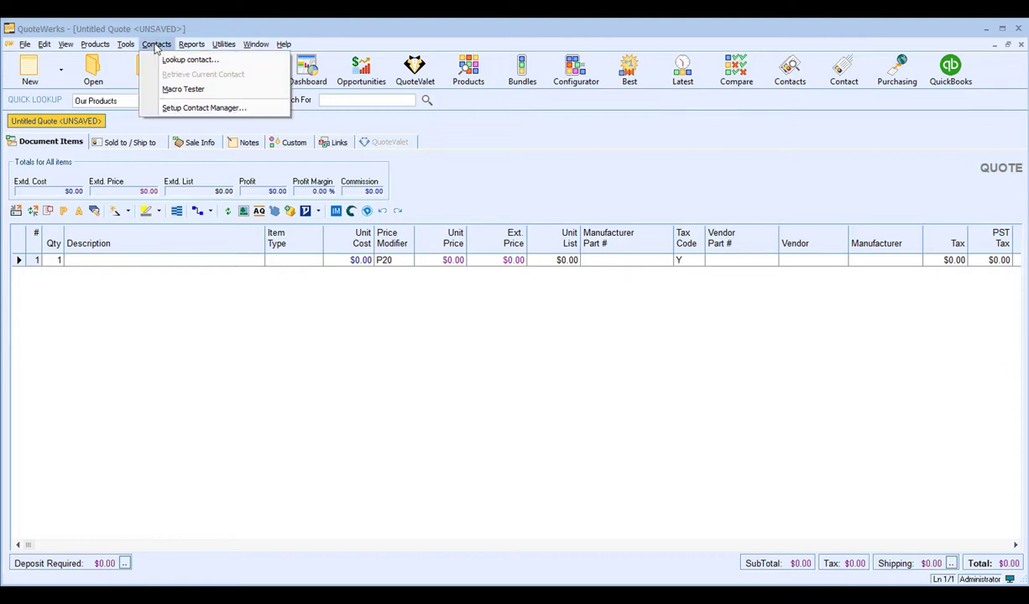
{"action": "left_click", "coordinate": [266, 113]}
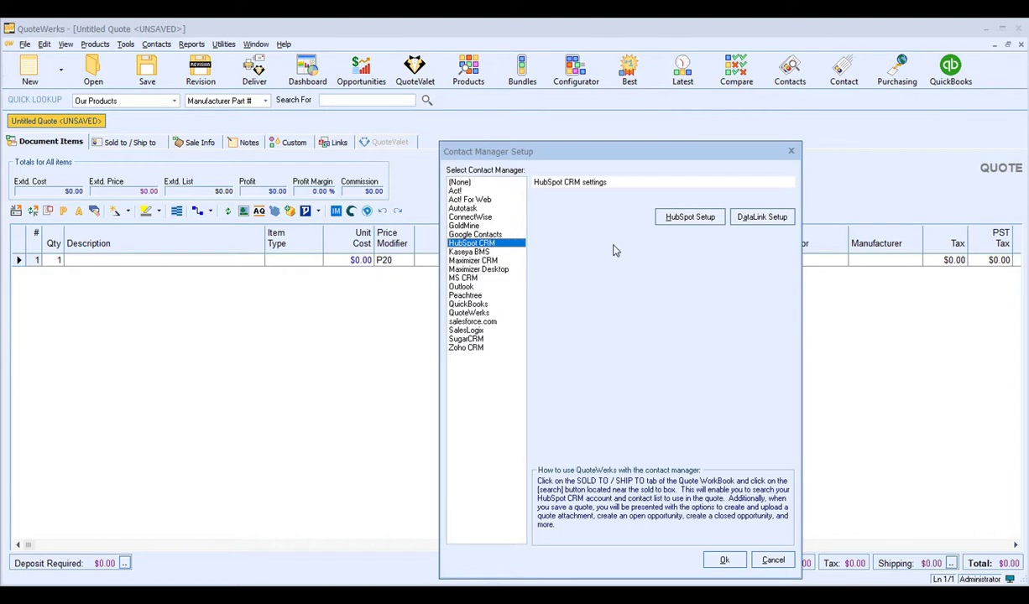
{"action": "left_click", "coordinate": [689, 220]}
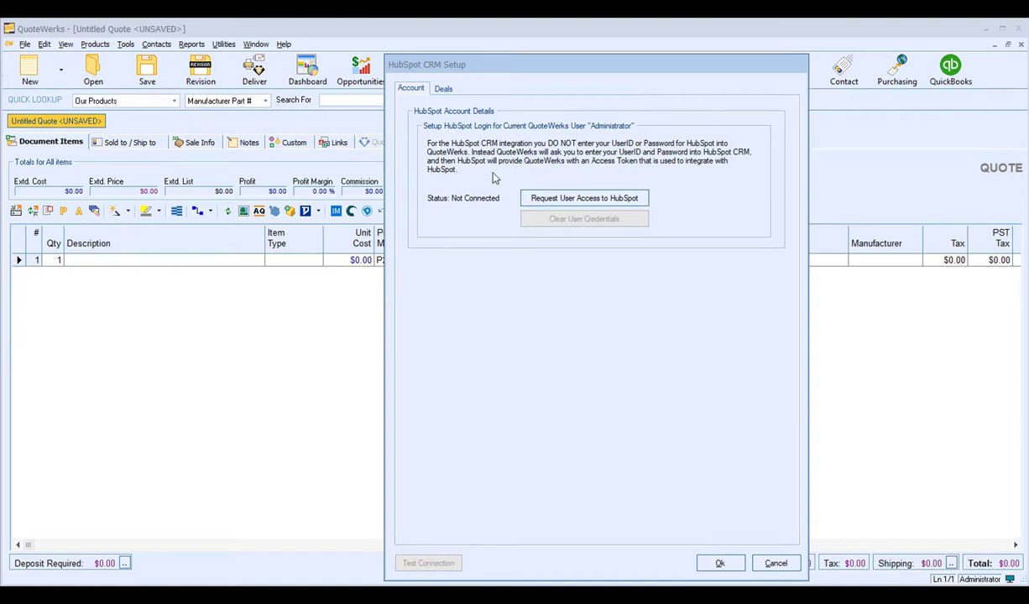
{"action": "left_click", "coordinate": [570, 202]}
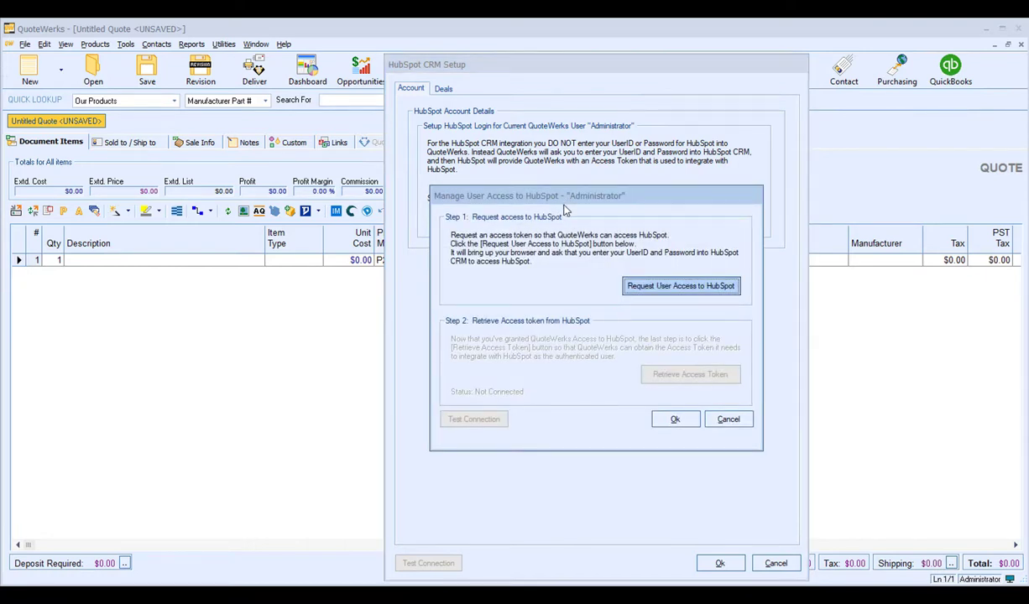
Request HubSpot access, log in to HubSpot in the browser and authorise the qw account
{"action": "left_click", "coordinate": [653, 288]}
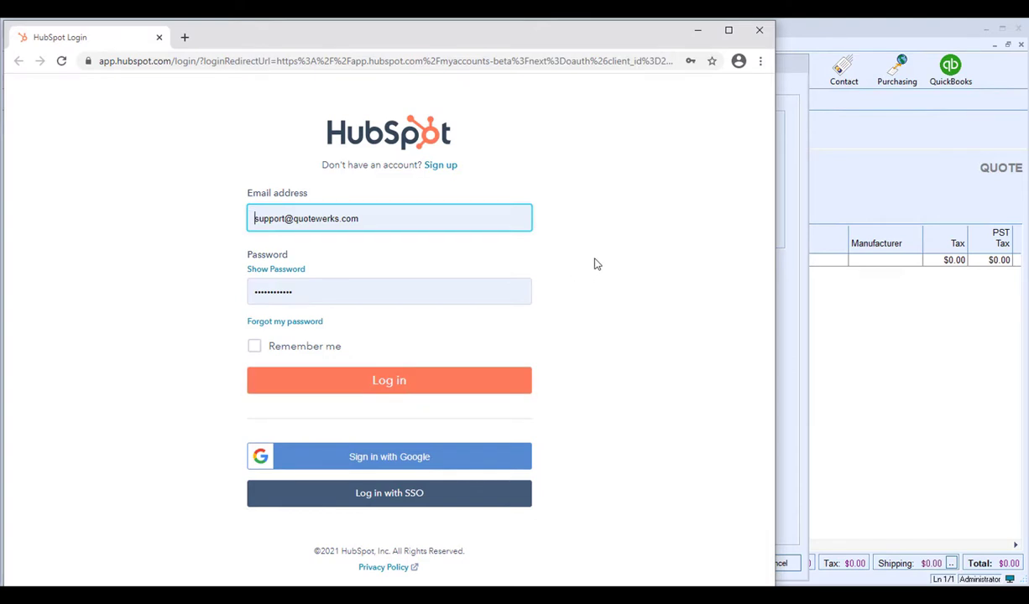
{"action": "left_click", "coordinate": [381, 388]}
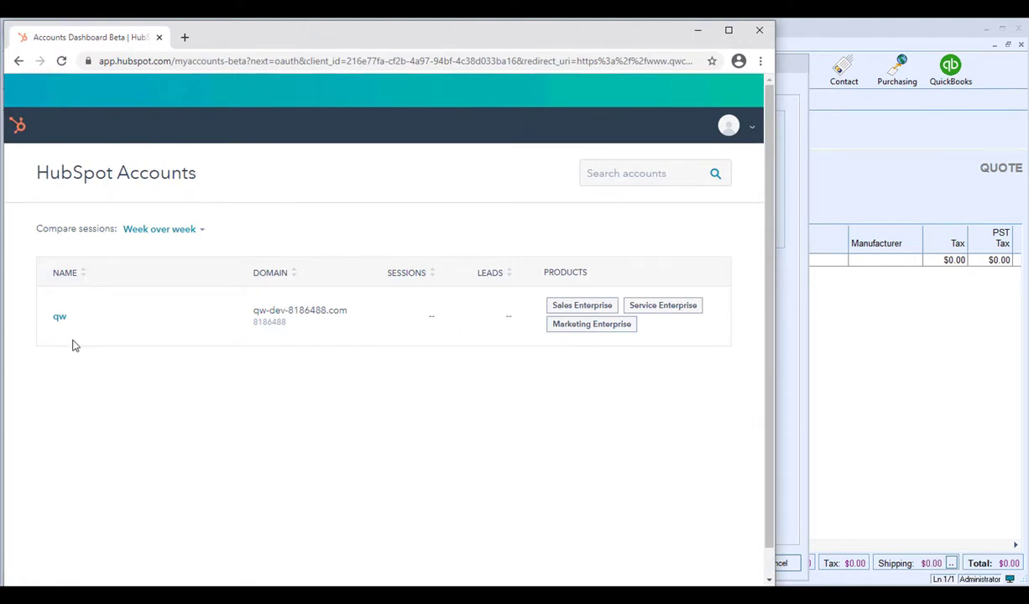
{"action": "left_click", "coordinate": [60, 318]}
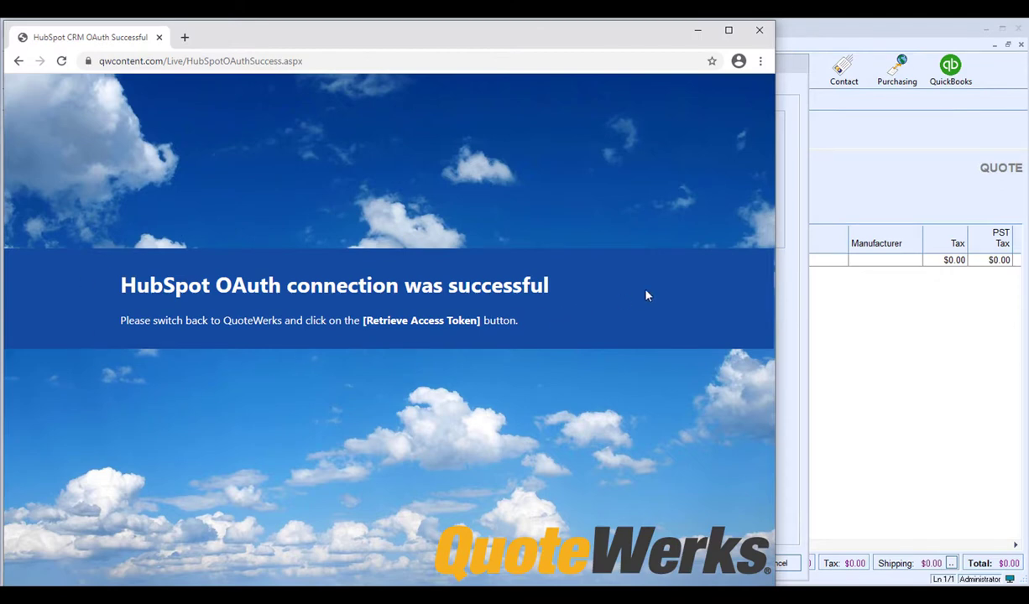
Retrieve the HubSpot access token, pass the connection test, and close Manage User Access
{"action": "left_click", "coordinate": [789, 246]}
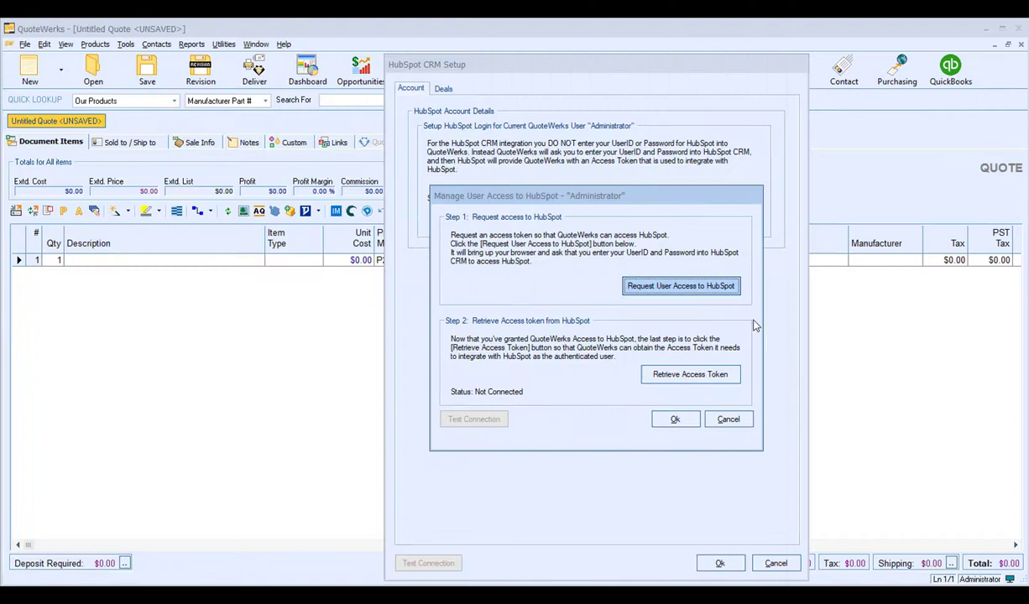
{"action": "left_click", "coordinate": [679, 380]}
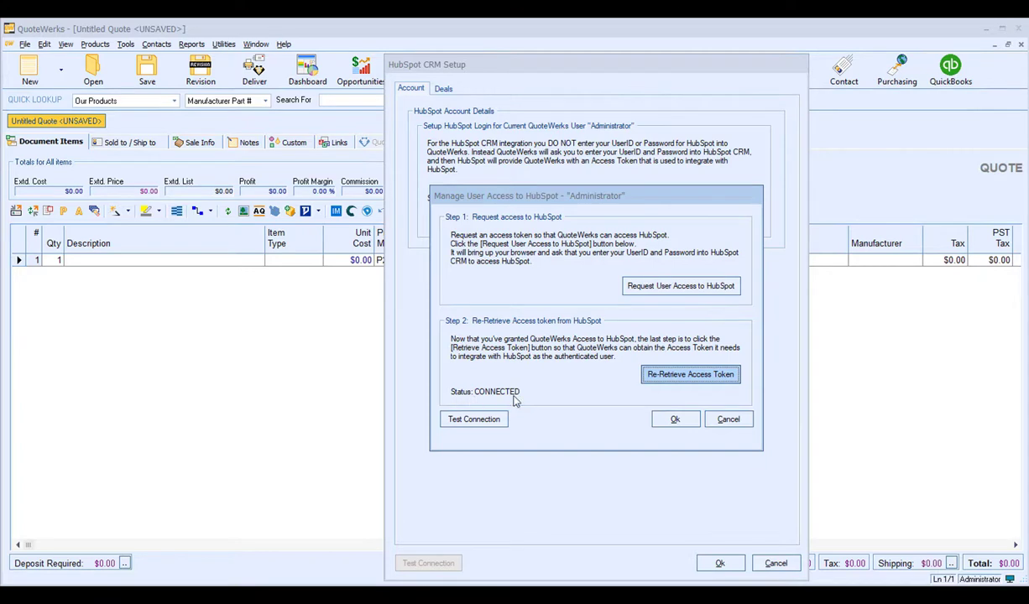
{"action": "left_click", "coordinate": [459, 424]}
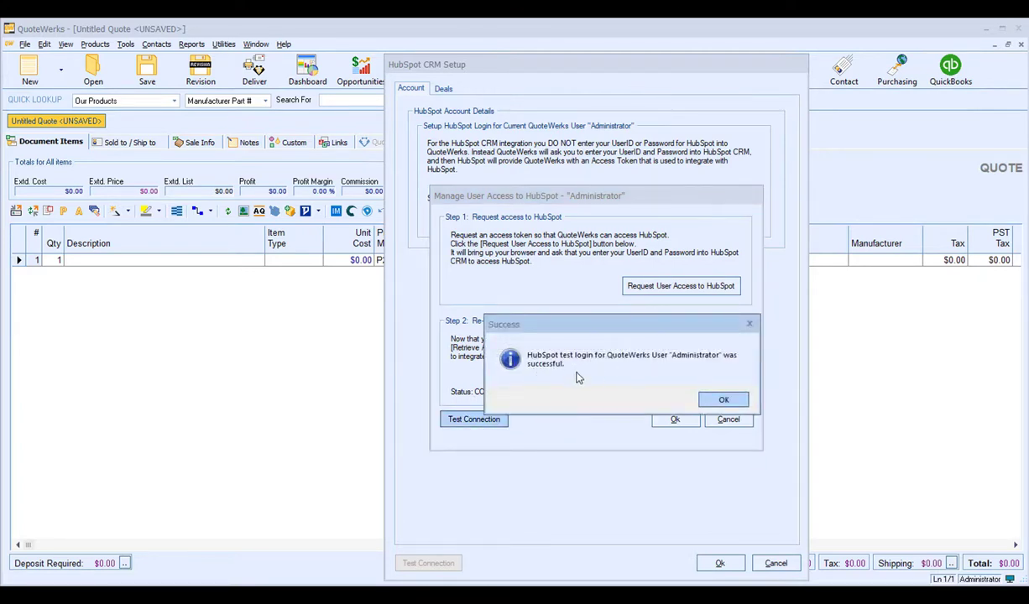
{"action": "left_click", "coordinate": [723, 399]}
{"action": "left_click", "coordinate": [671, 419]}
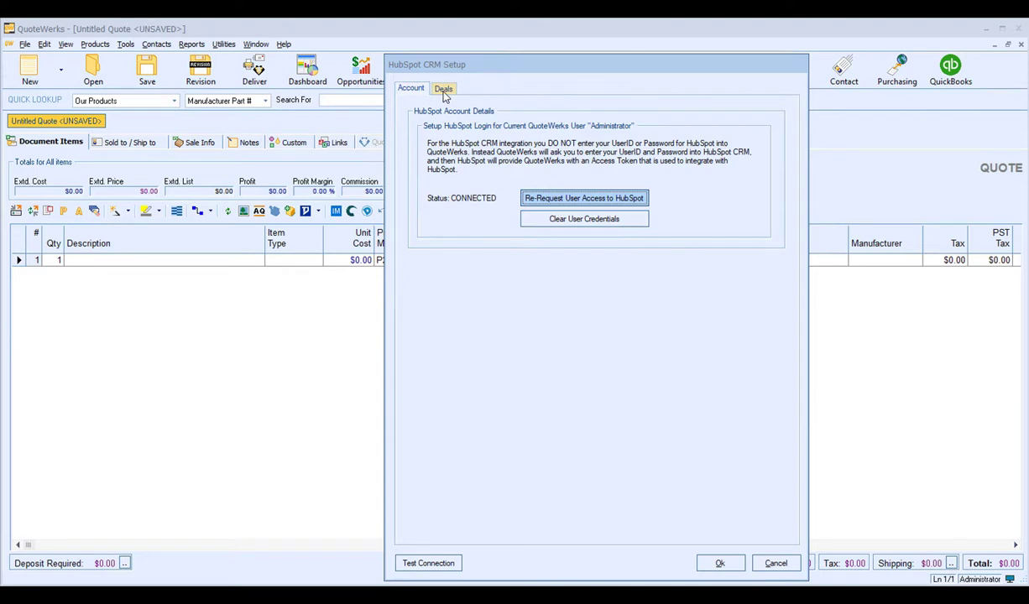
Show the Deals tab of the HubSpot CRM Setup with its field mappings
{"action": "left_click", "coordinate": [444, 92]}
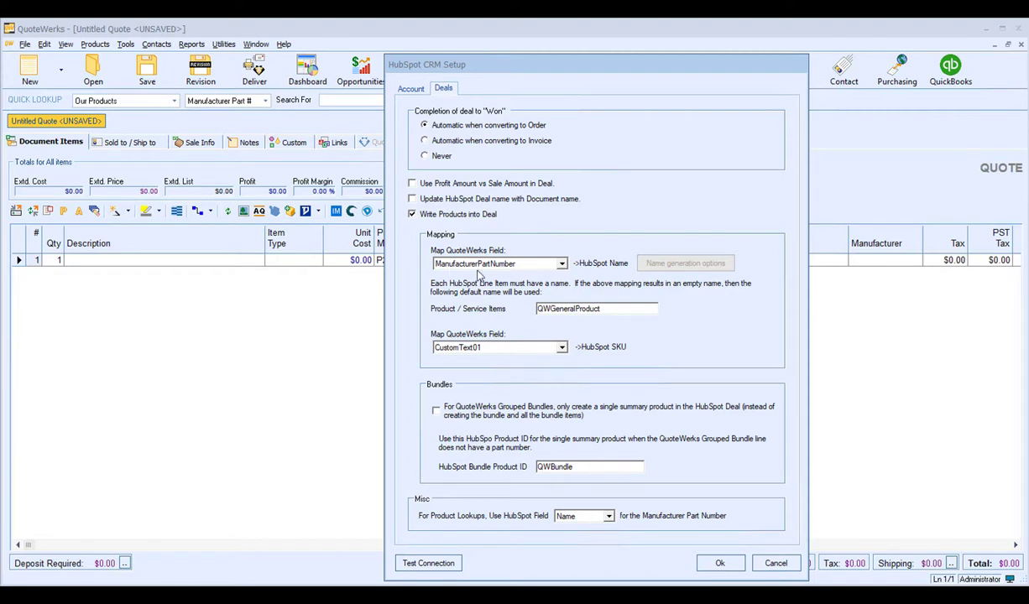
{"action": "left_click", "coordinate": [563, 265]}
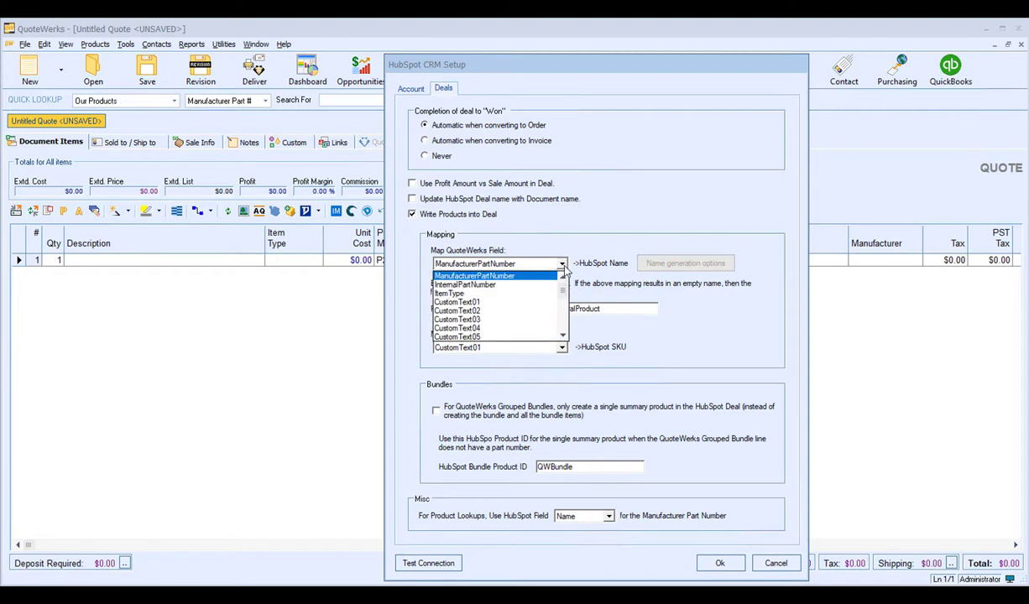
{"action": "scroll", "coordinate": [564, 335], "scroll_direction": "down", "scroll_amount": 5}
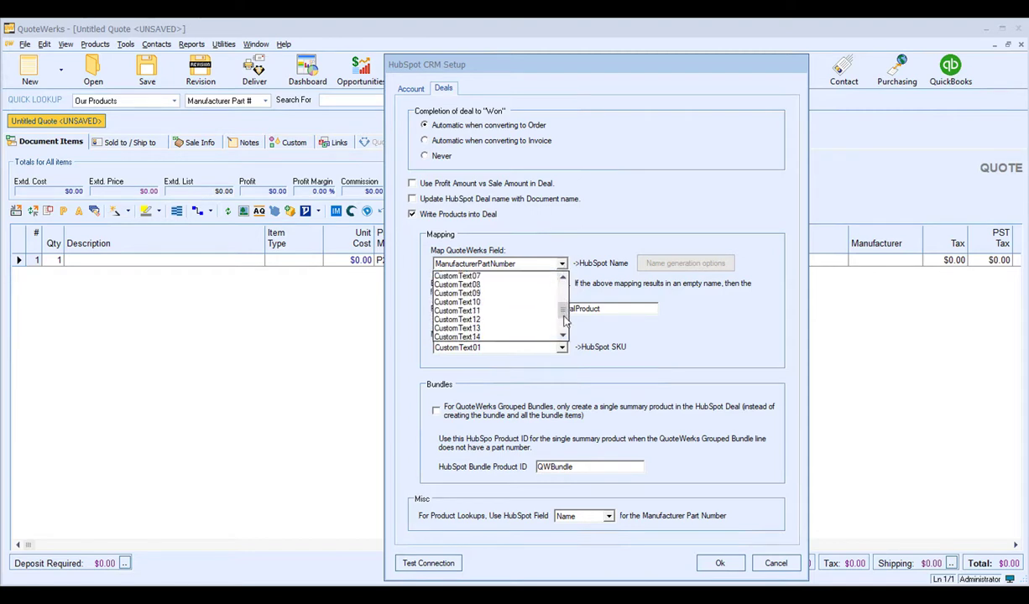
{"action": "scroll", "coordinate": [564, 336], "scroll_direction": "up", "scroll_amount": 5}
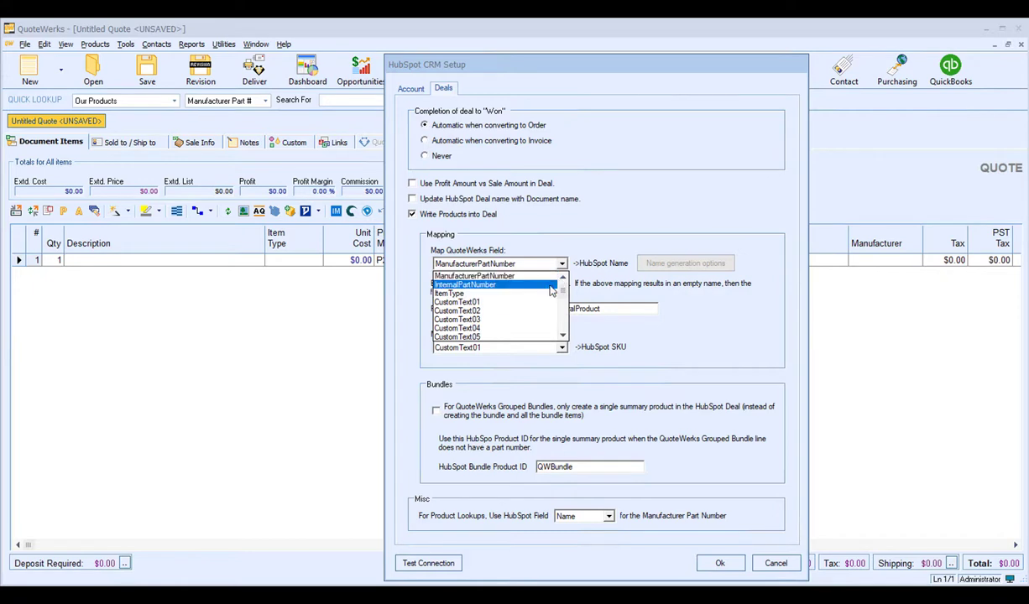
{"action": "left_click", "coordinate": [551, 286]}
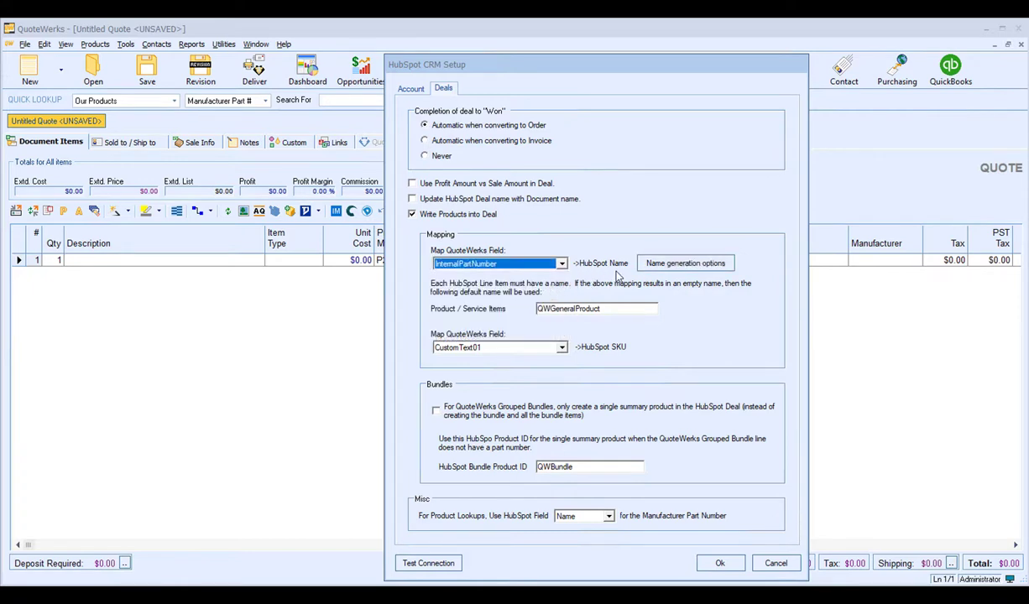
{"action": "left_click", "coordinate": [664, 267]}
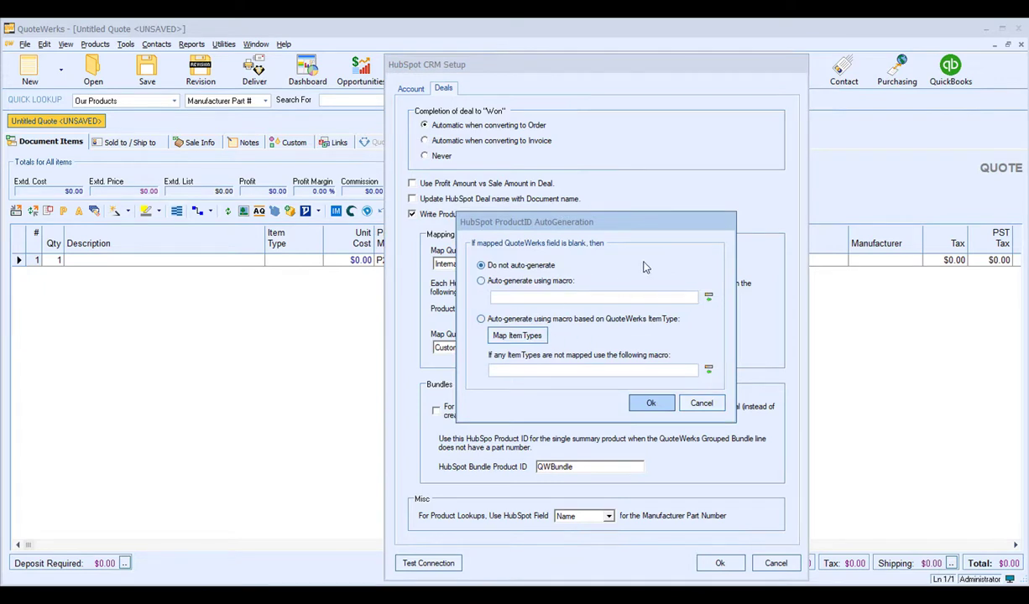
{"action": "left_click", "coordinate": [697, 403]}
{"action": "left_click", "coordinate": [542, 264]}
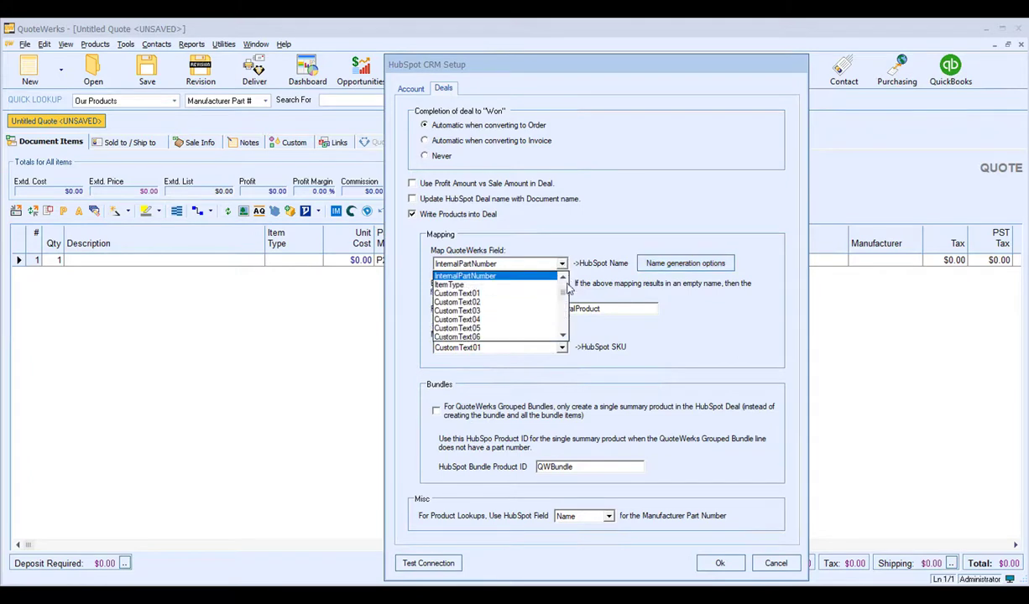
{"action": "left_click", "coordinate": [541, 276]}
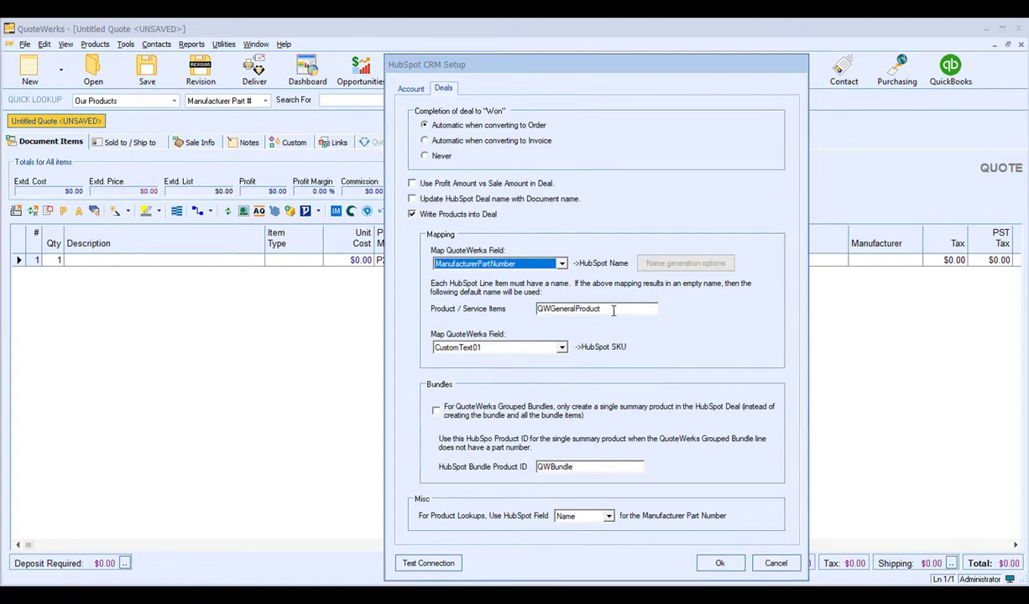
{"action": "left_click_drag", "start_coordinate": [613, 311], "coordinate": [514, 312]}
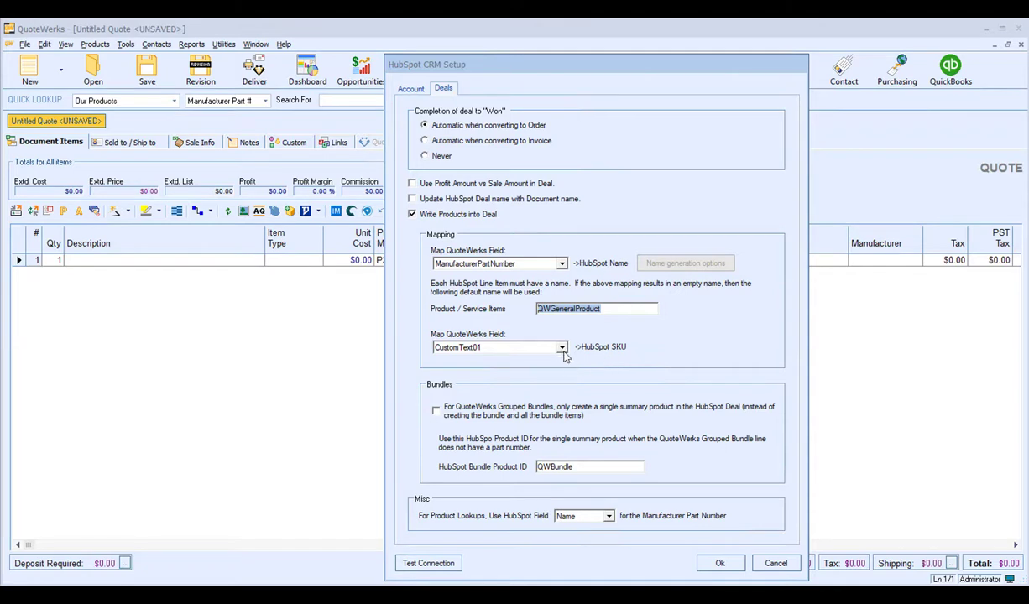
{"action": "left_click", "coordinate": [561, 347]}
{"action": "scroll", "coordinate": [564, 373], "scroll_direction": "up", "scroll_amount": 1}
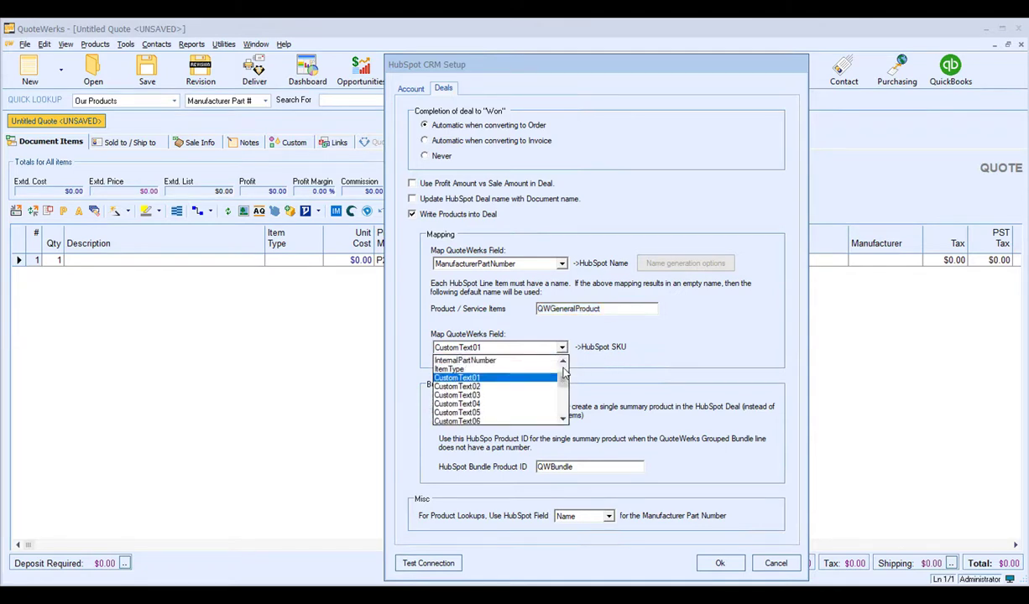
{"action": "left_click", "coordinate": [563, 364]}
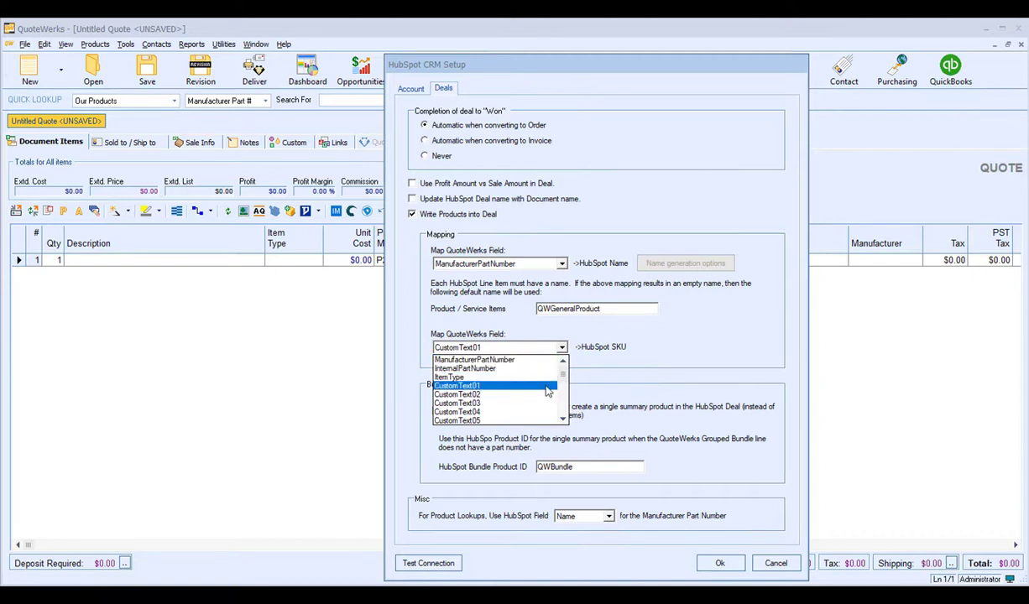
{"action": "left_click", "coordinate": [524, 386]}
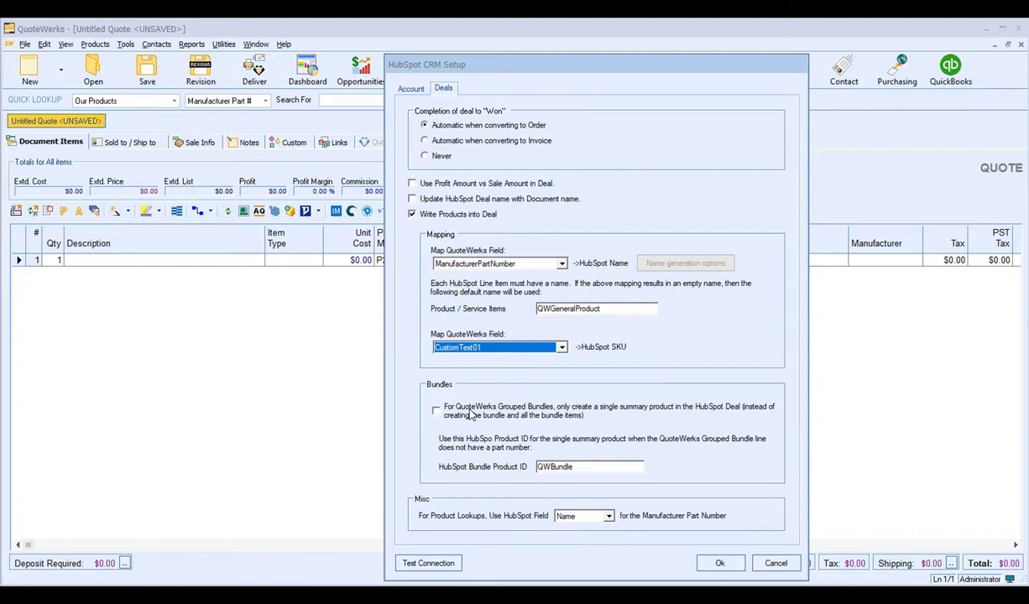
{"action": "left_click", "coordinate": [435, 410]}
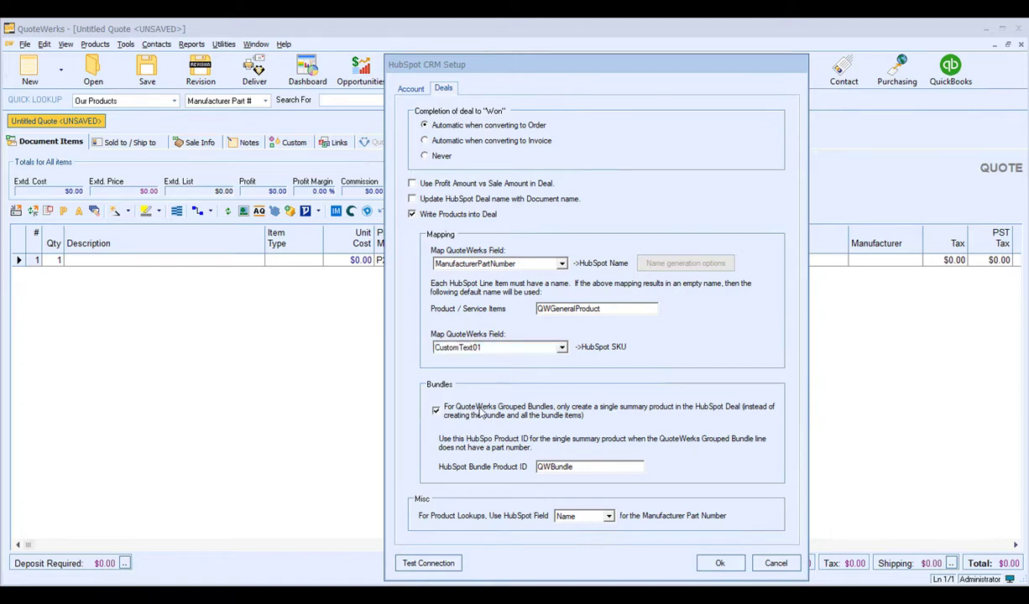
{"action": "left_click", "coordinate": [435, 410]}
{"action": "left_click", "coordinate": [609, 520]}
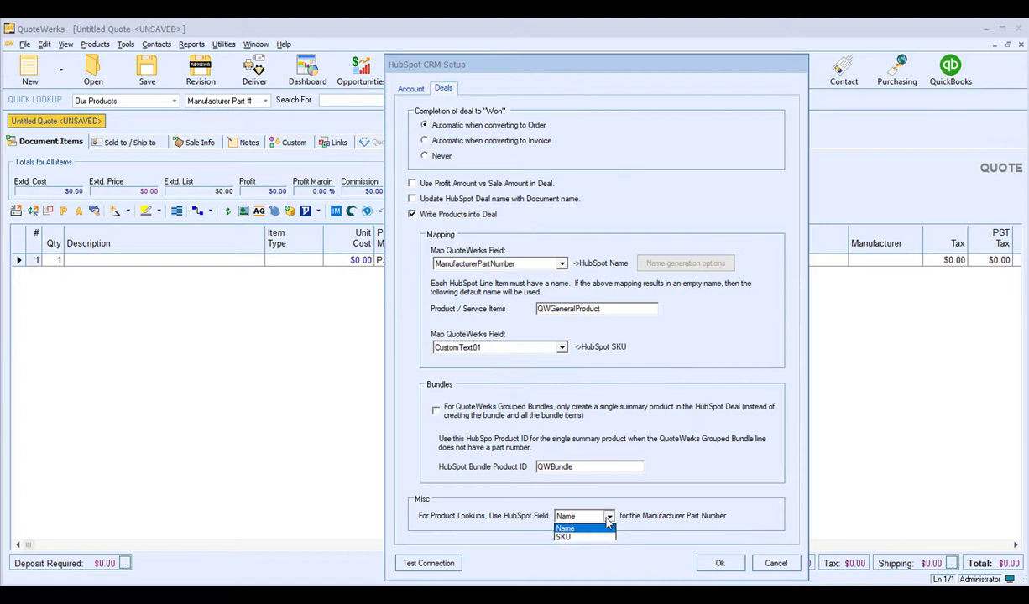
{"action": "left_click", "coordinate": [608, 519]}
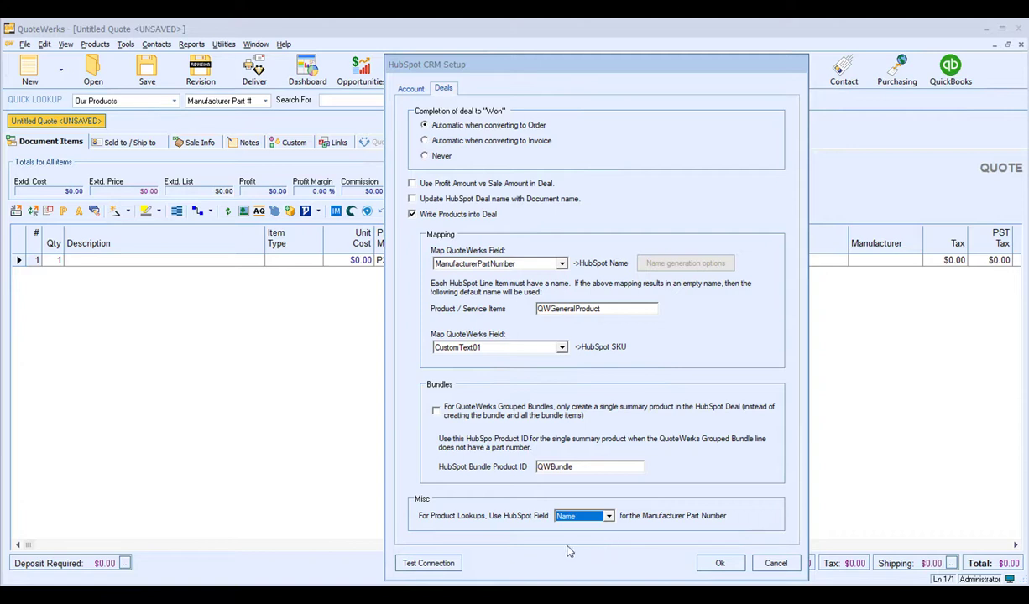
{"action": "left_click", "coordinate": [727, 567]}
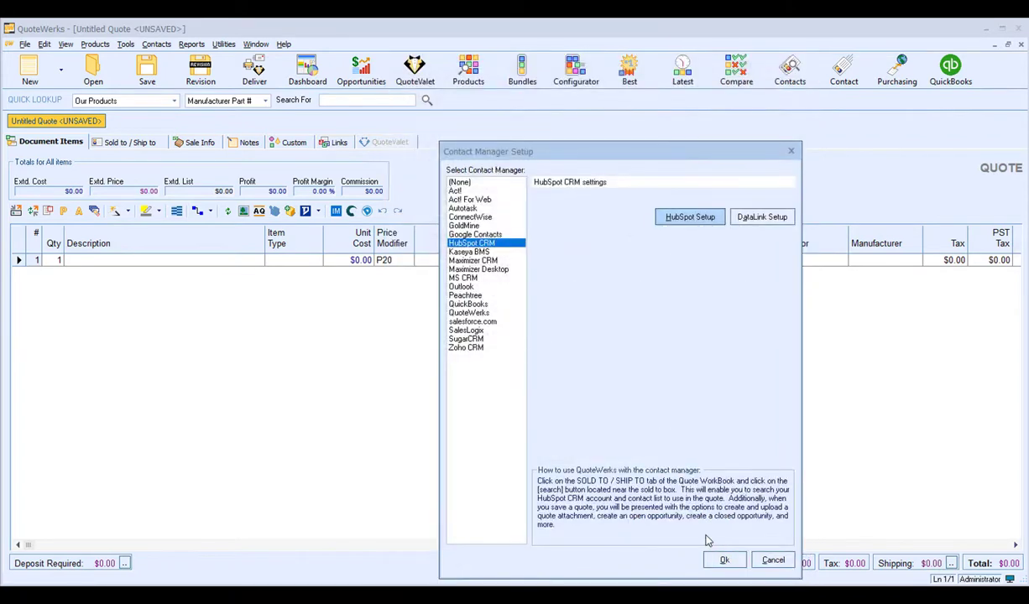
Confirm HubSpot CRM in Contact Manager Setup and return to the untitled quote
{"action": "left_click", "coordinate": [724, 561]}
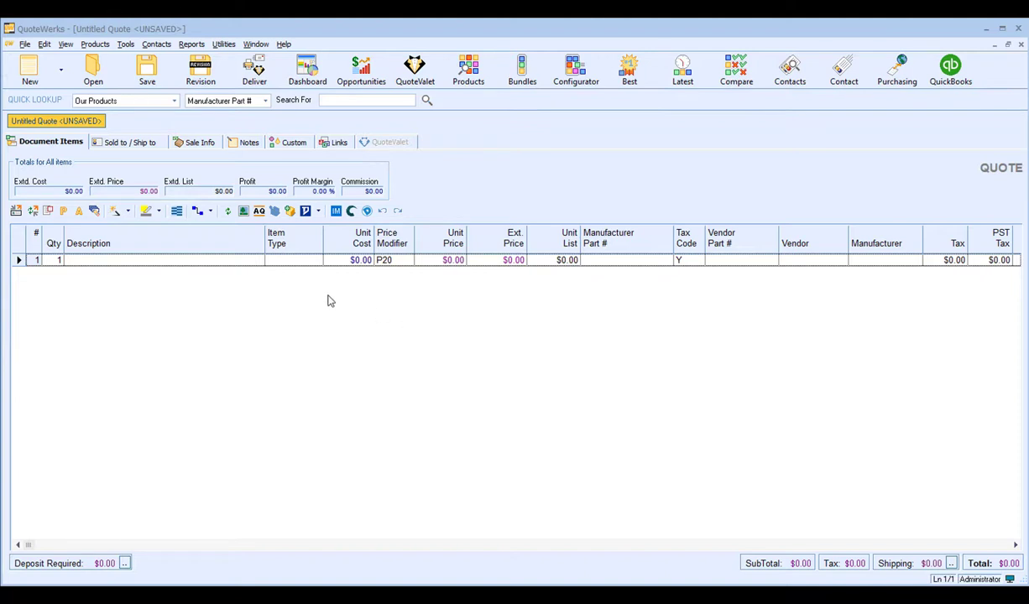
Create a new product data source of database type HubSpot CRM and advance the wizard
{"action": "left_click", "coordinate": [96, 45]}
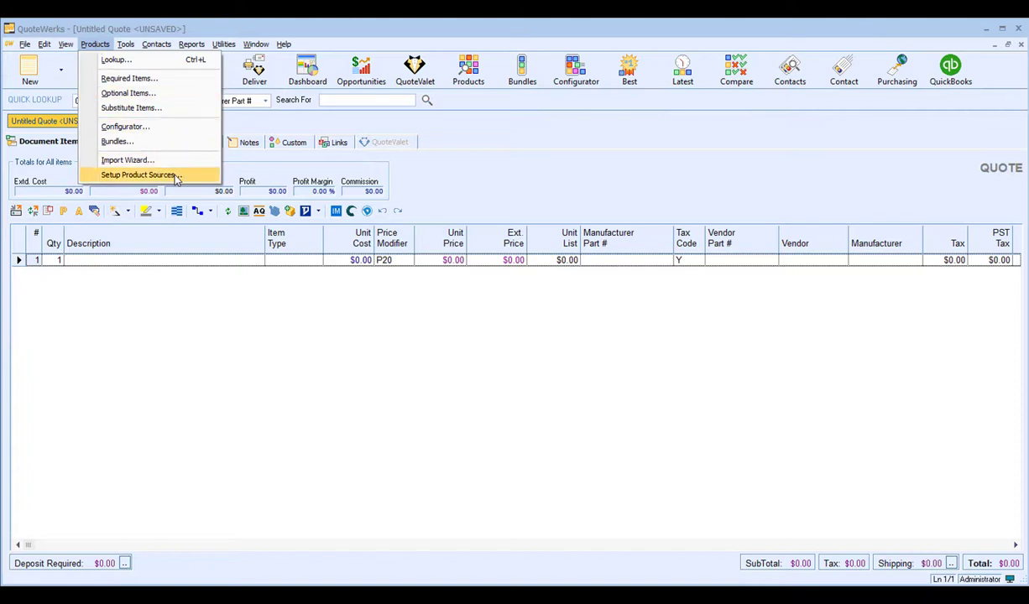
{"action": "left_click", "coordinate": [138, 175]}
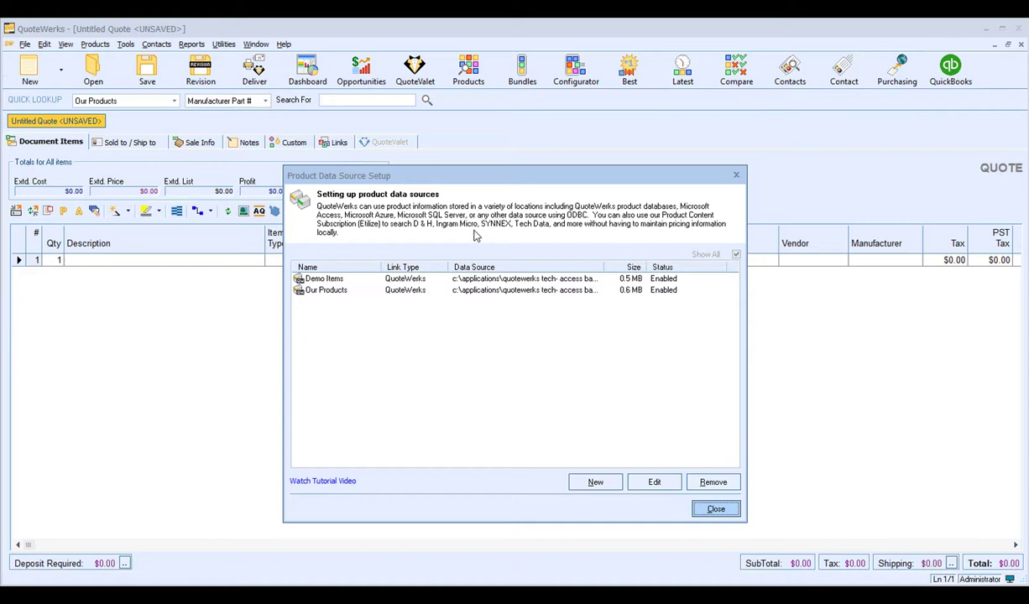
{"action": "left_click", "coordinate": [610, 487]}
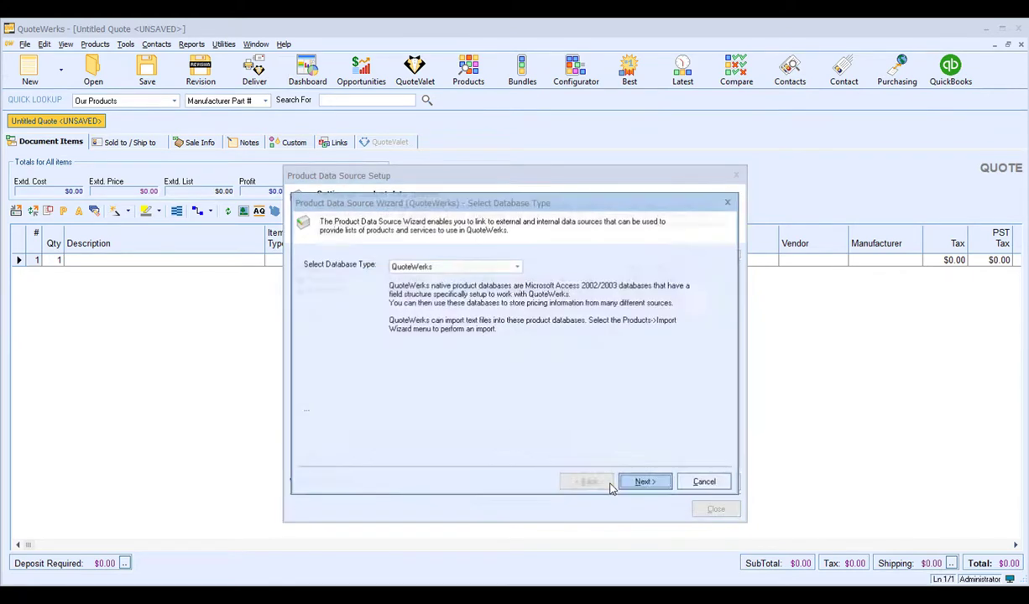
{"action": "left_click", "coordinate": [517, 267]}
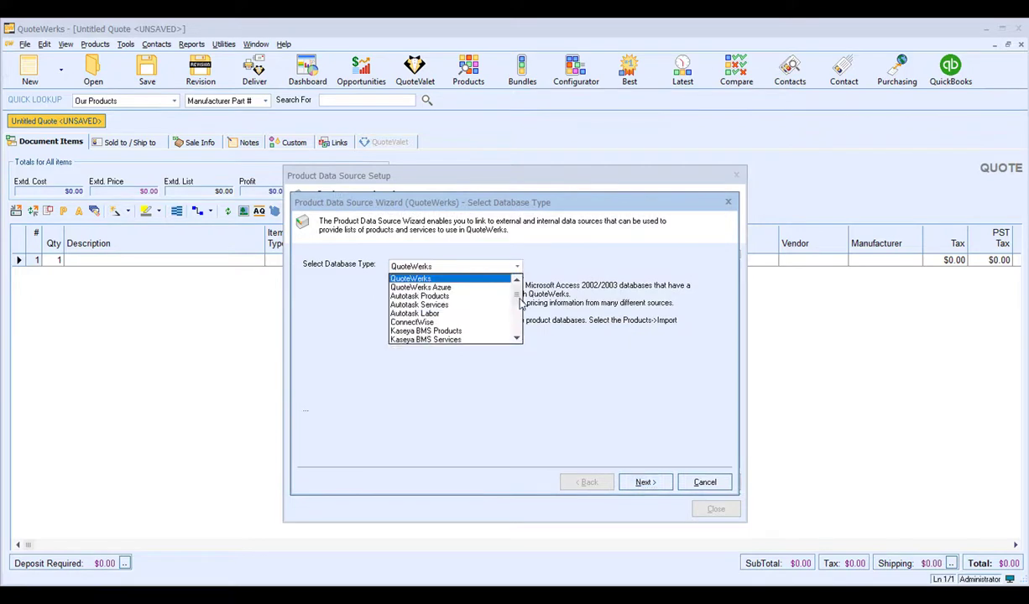
{"action": "scroll", "coordinate": [520, 307], "scroll_direction": "down", "scroll_amount": 1}
{"action": "scroll", "coordinate": [521, 309], "scroll_direction": "down", "scroll_amount": 5}
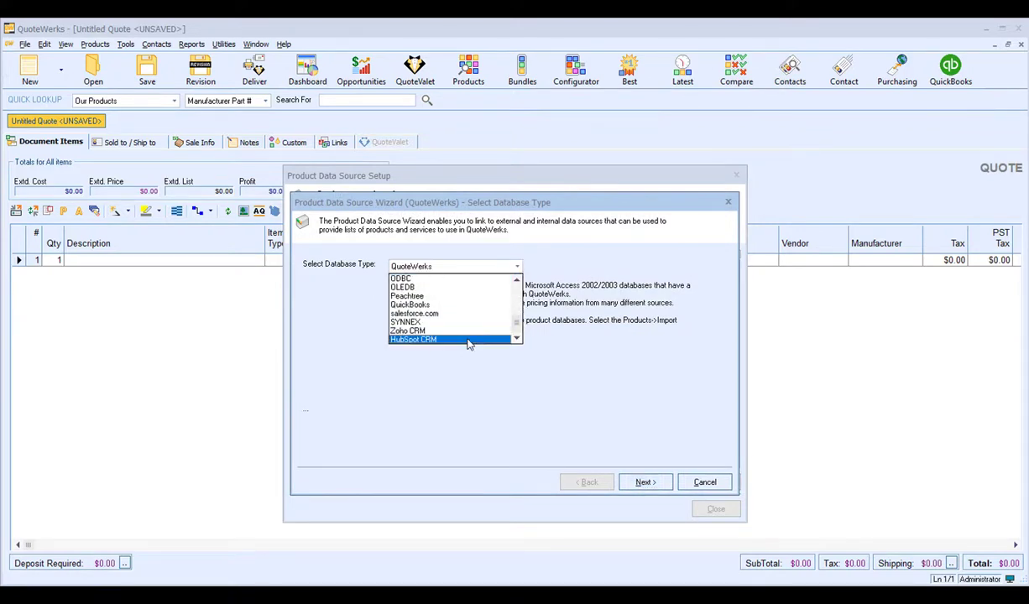
{"action": "left_click", "coordinate": [468, 340]}
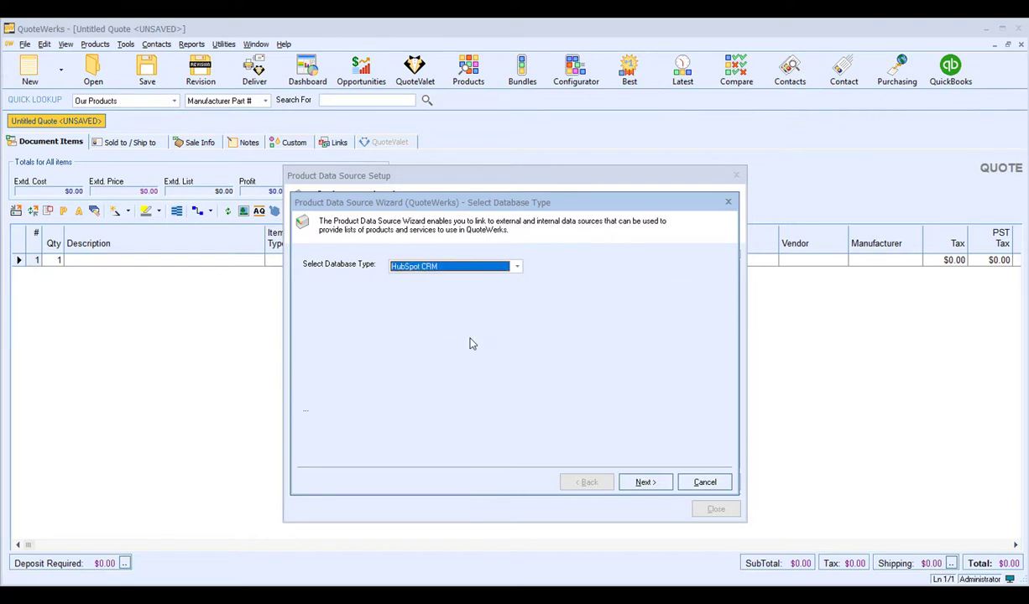
{"action": "left_click", "coordinate": [660, 485]}
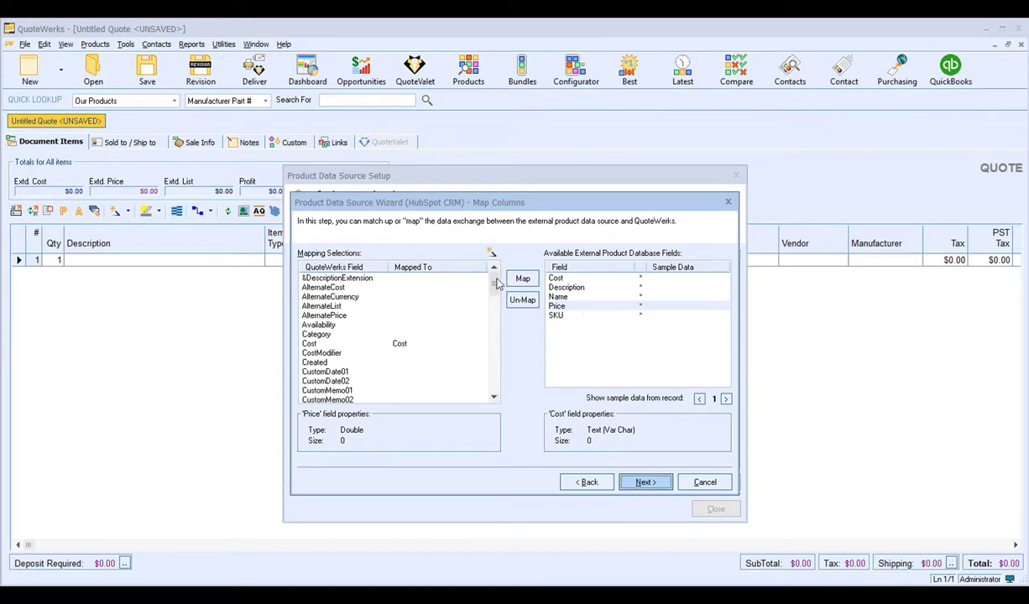
Accept the default mapping, HubSpot CRM name, column titles and access rights, then finish the wizard
{"action": "left_click_drag", "start_coordinate": [492, 282], "coordinate": [477, 265]}
{"action": "left_click", "coordinate": [663, 489]}
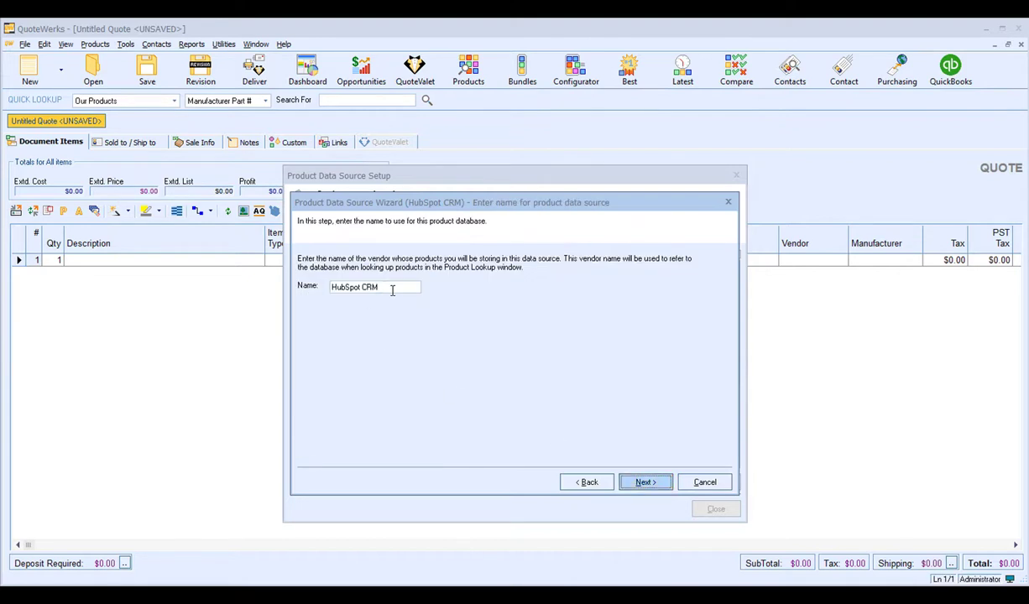
{"action": "left_click", "coordinate": [655, 485]}
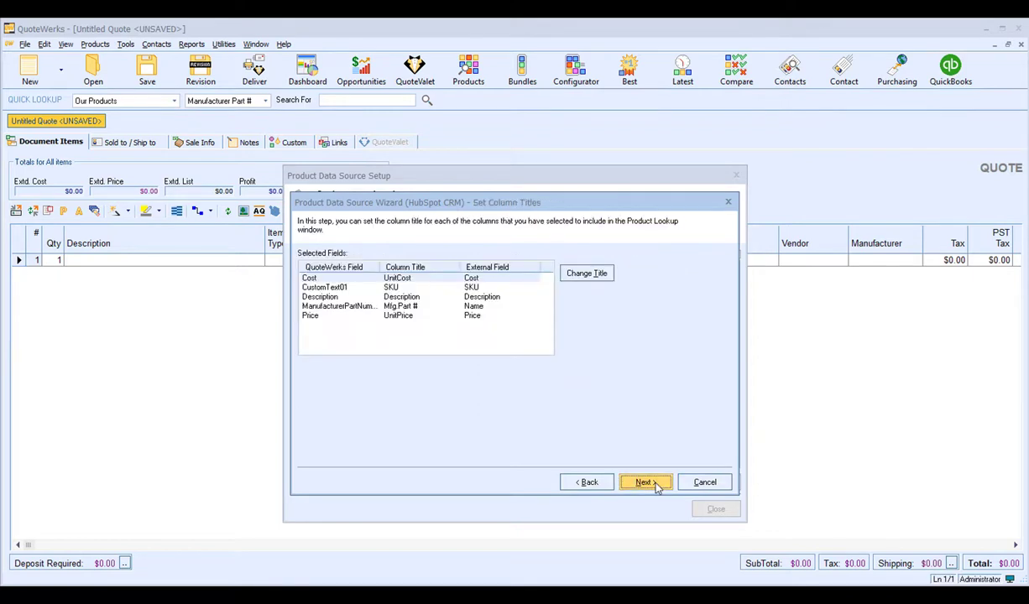
{"action": "left_click", "coordinate": [644, 483]}
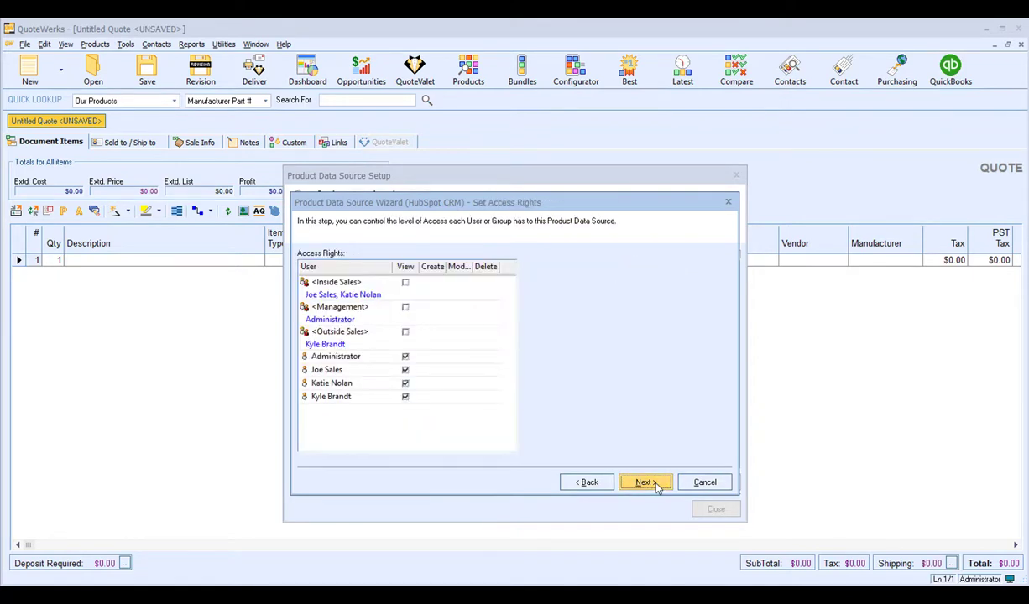
{"action": "left_click", "coordinate": [646, 483]}
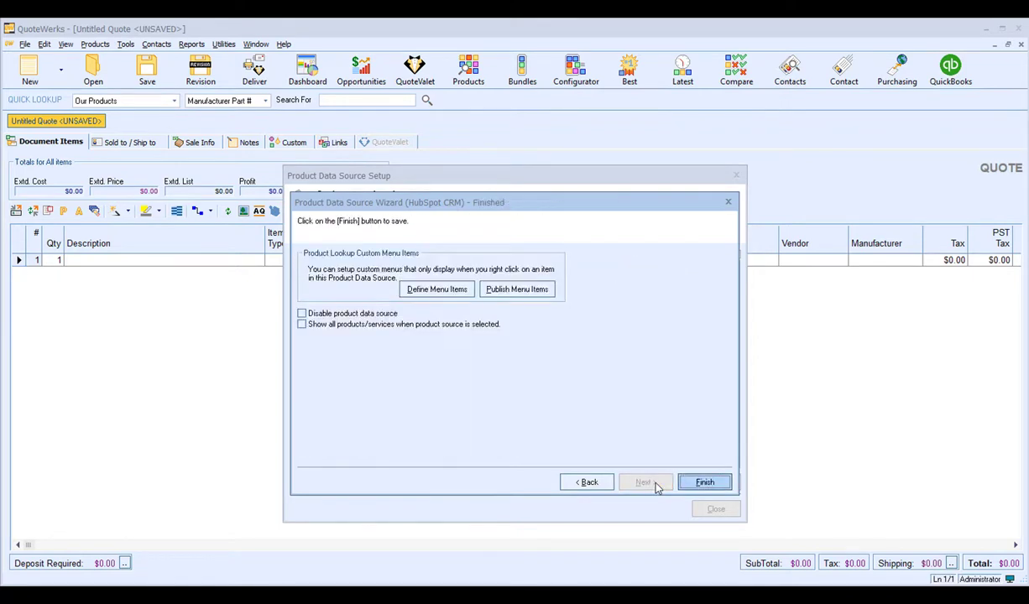
{"action": "left_click", "coordinate": [700, 484]}
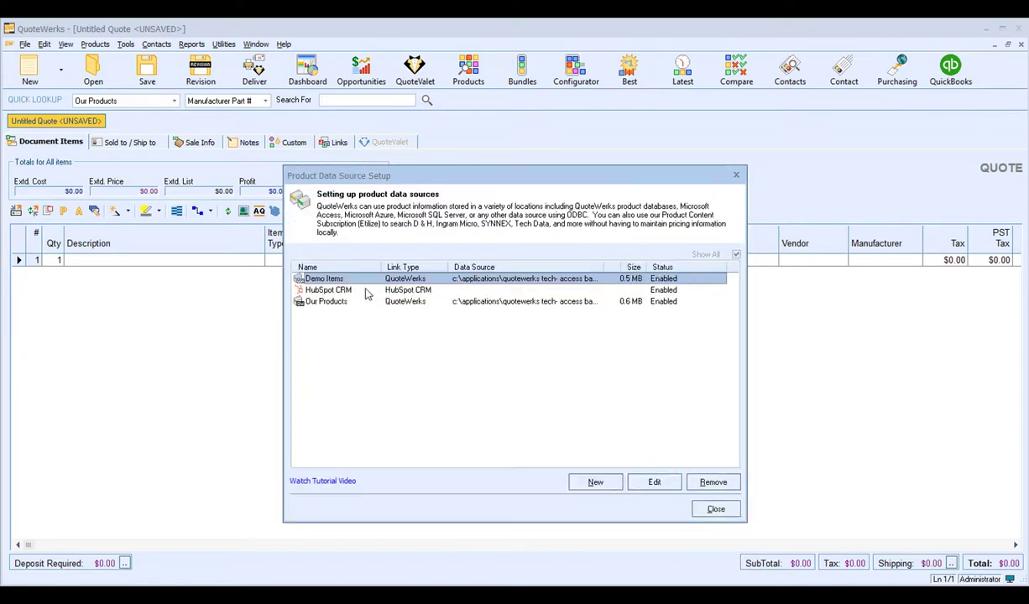
{"action": "left_click", "coordinate": [727, 512]}
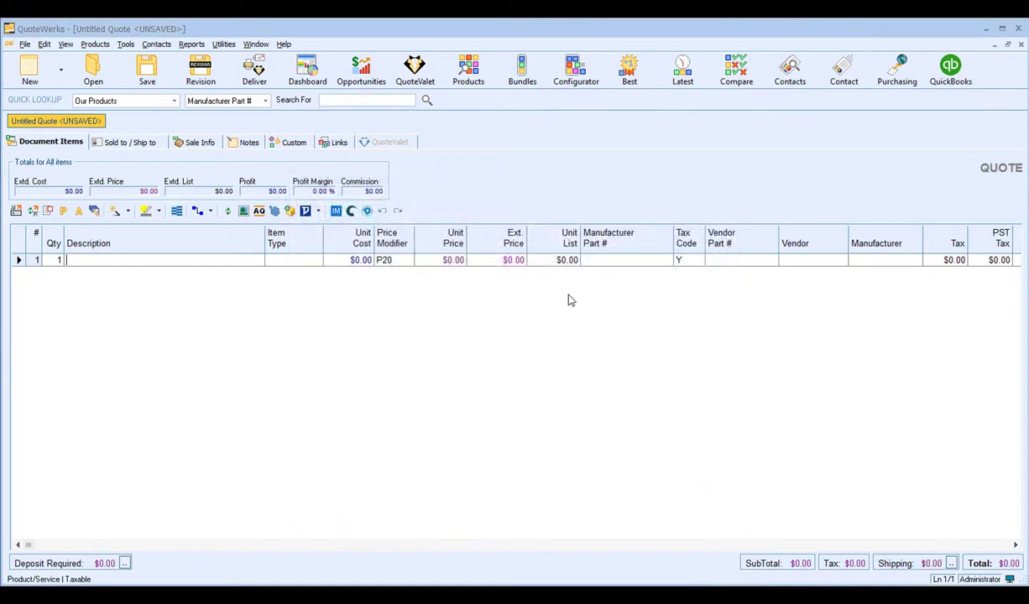
{"action": "left_click", "coordinate": [468, 72]}
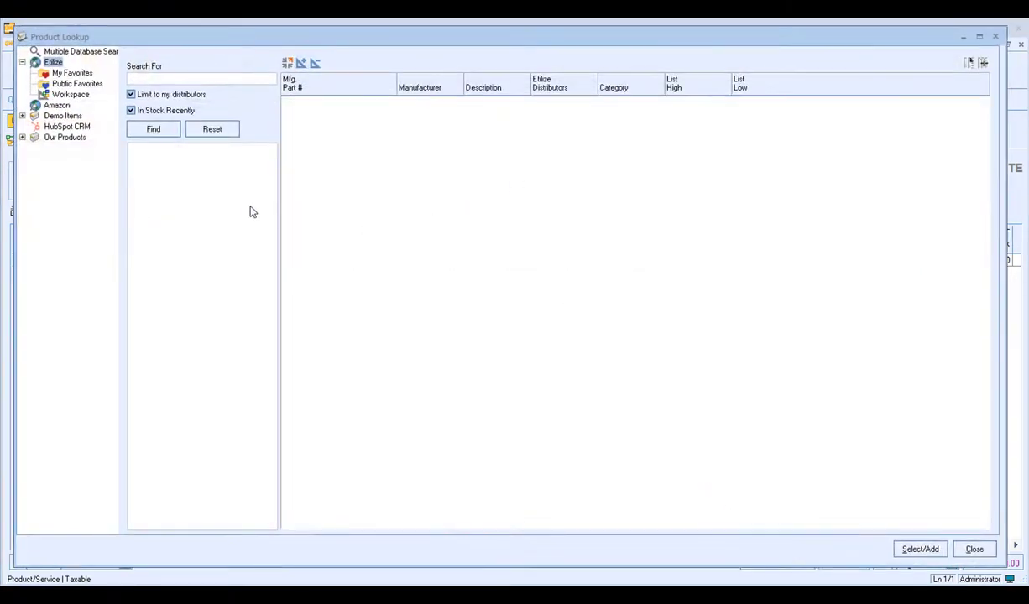
{"action": "left_click", "coordinate": [62, 126]}
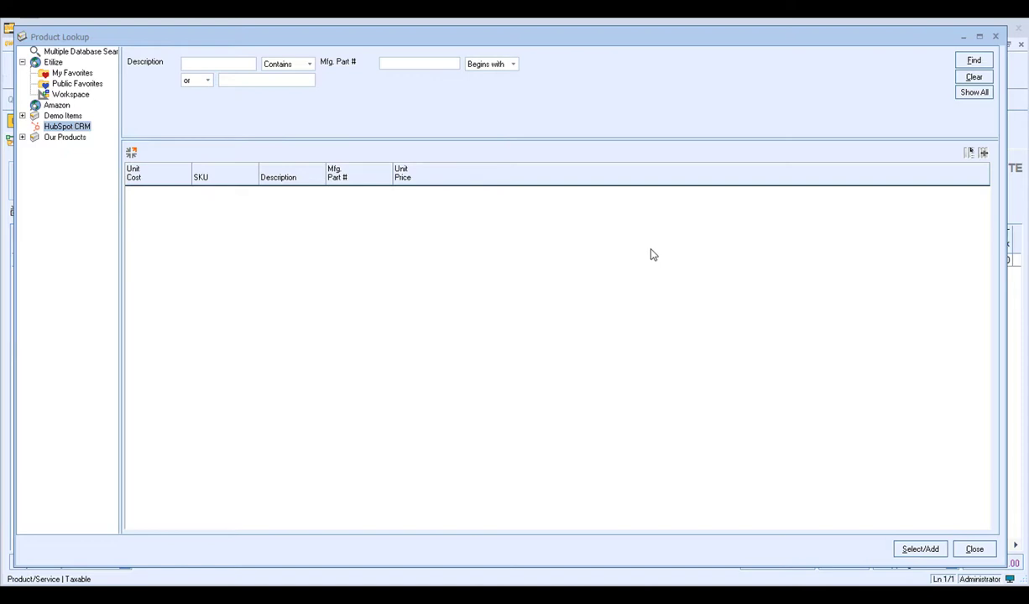
{"action": "left_click", "coordinate": [974, 550]}
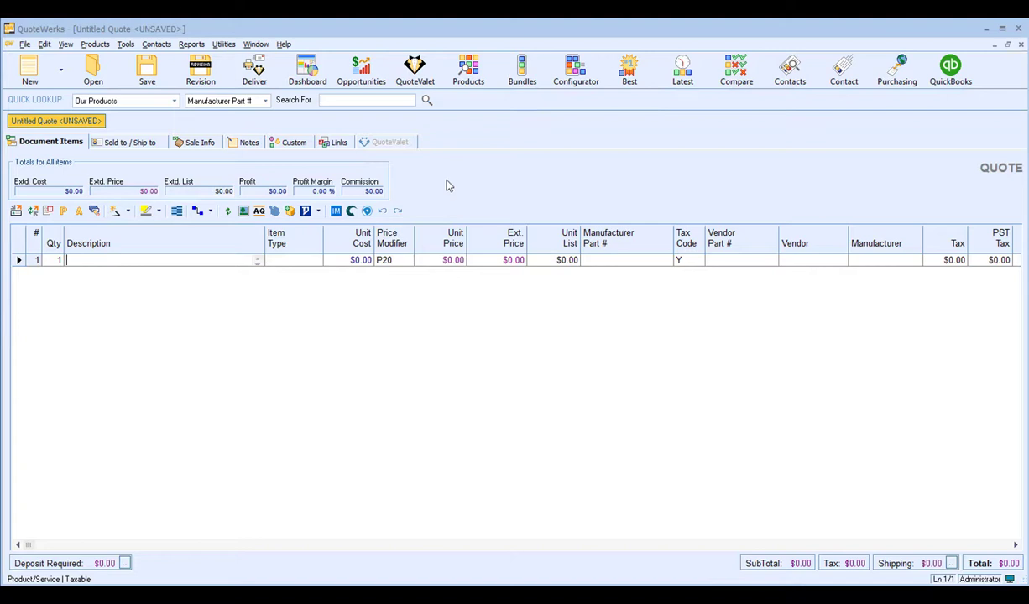
Log in as a different sales user with their password and close the side panel
{"action": "left_click", "coordinate": [25, 44]}
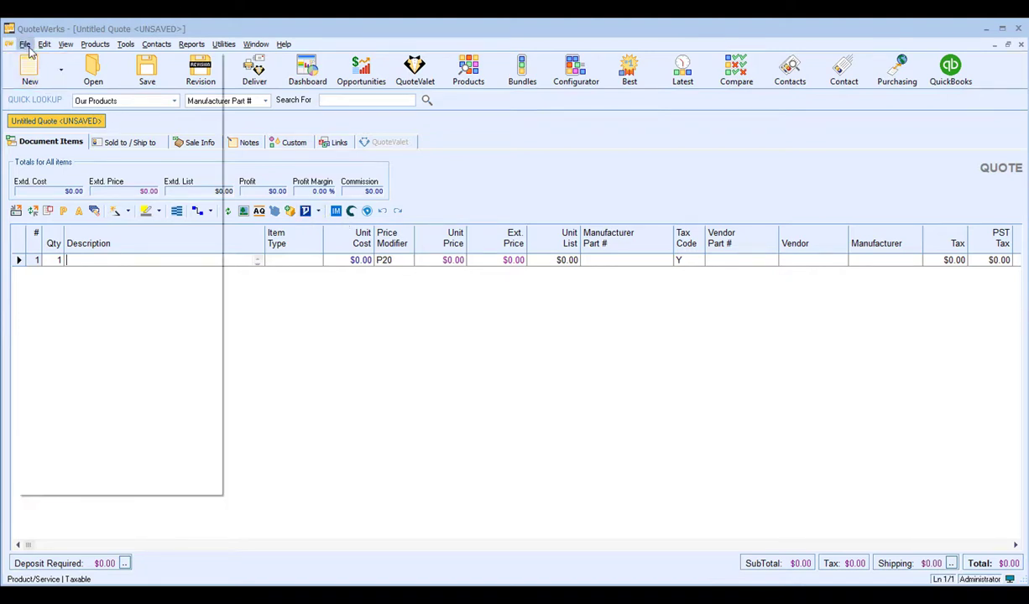
{"action": "left_click", "coordinate": [119, 466]}
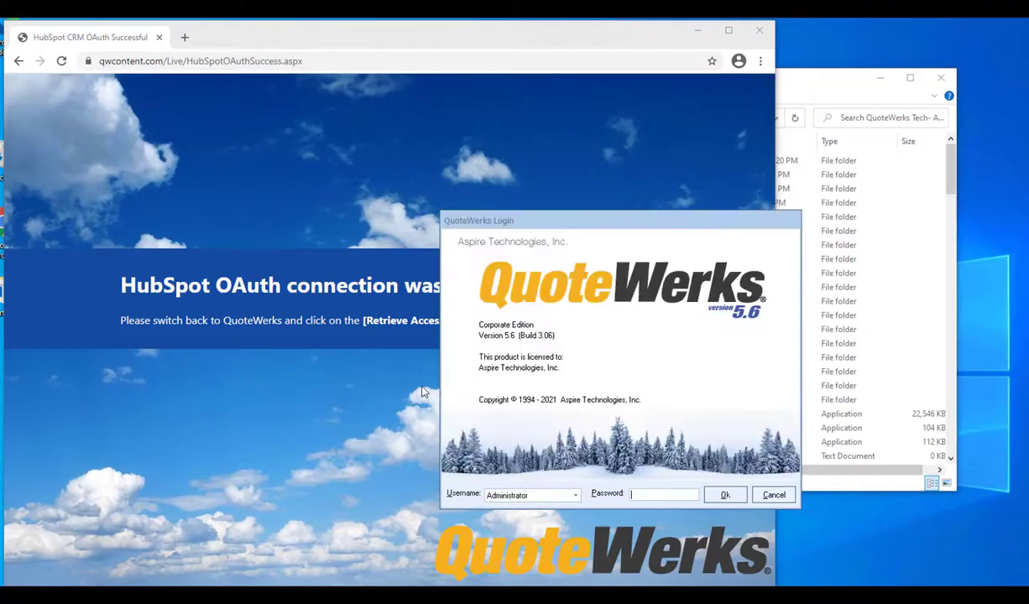
{"action": "left_click", "coordinate": [574, 495]}
{"action": "left_click", "coordinate": [550, 517]}
{"action": "type", "text": "*******"}
{"action": "left_click", "coordinate": [725, 495]}
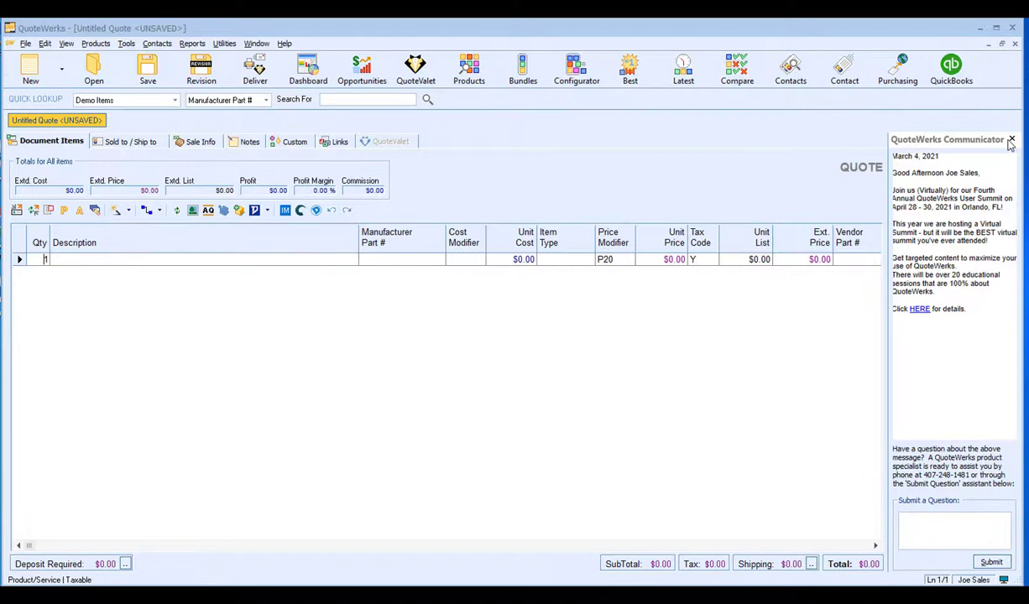
{"action": "left_click", "coordinate": [1011, 141]}
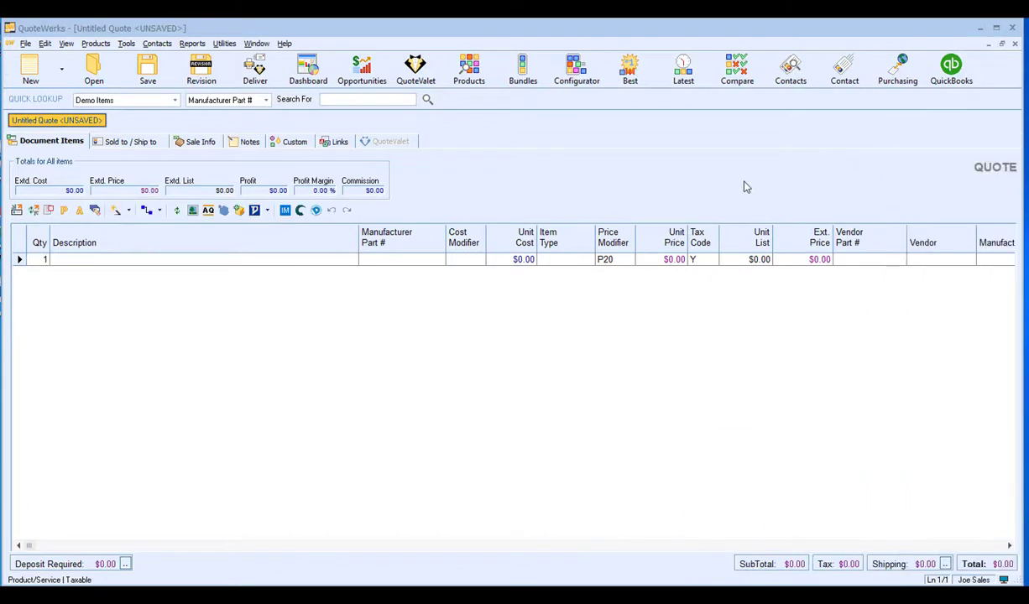
{"action": "left_click", "coordinate": [126, 44]}
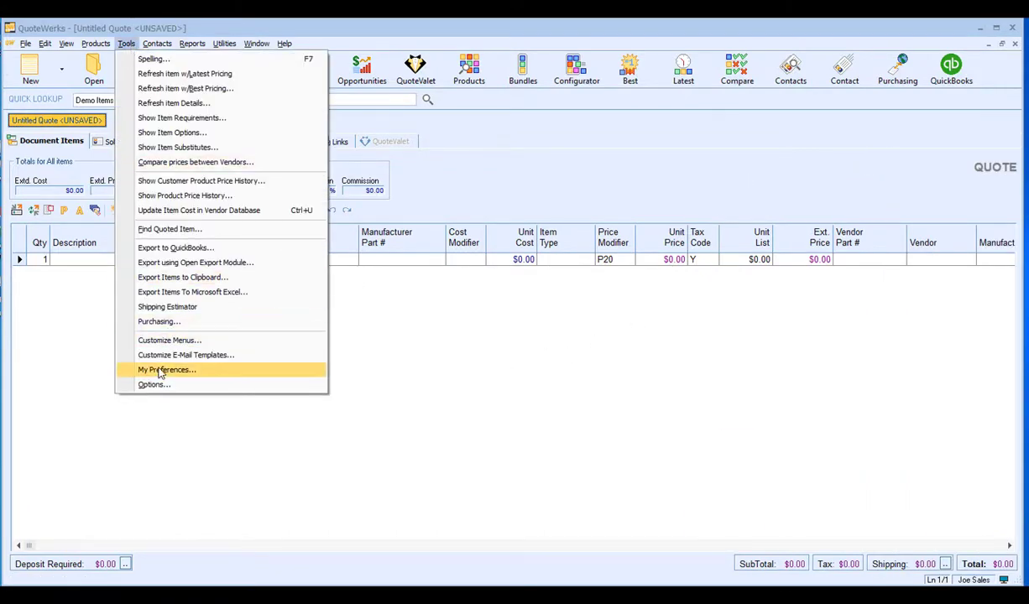
{"action": "left_click", "coordinate": [220, 370]}
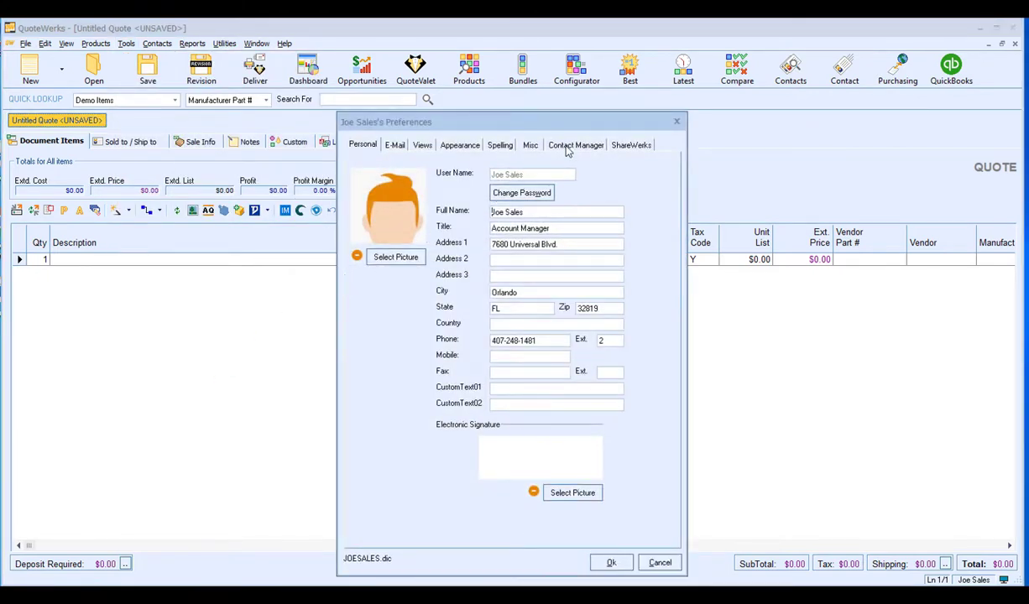
{"action": "left_click", "coordinate": [567, 146]}
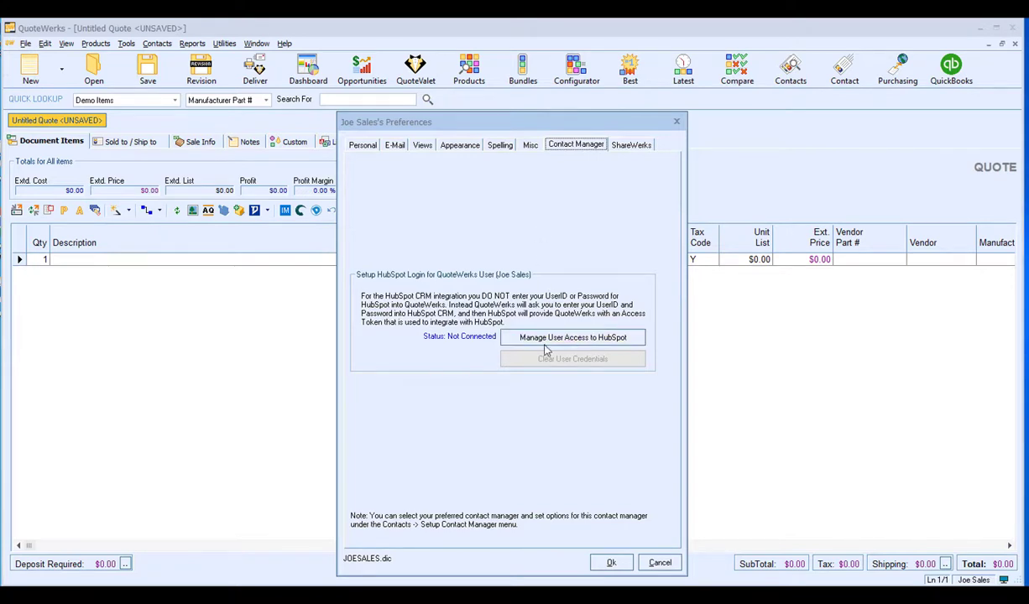
{"action": "left_click", "coordinate": [610, 563]}
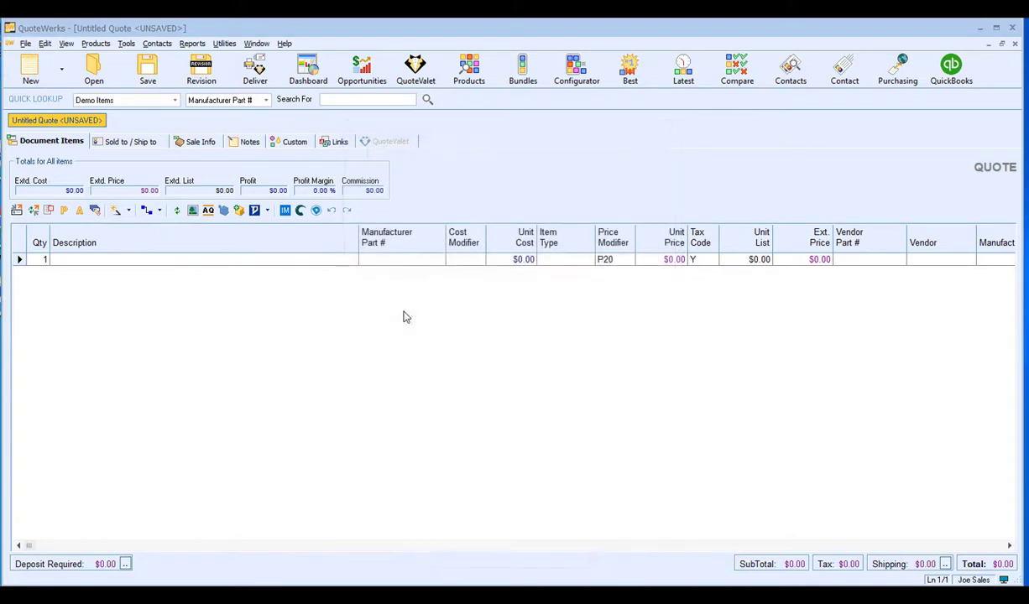